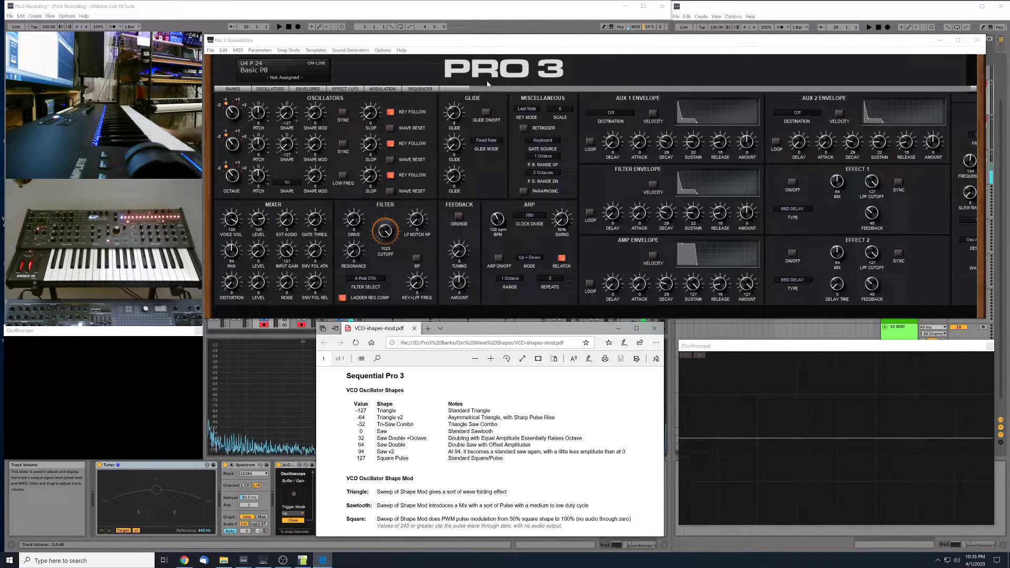
Open the Osc 3 waveform list and close it again, leaving the shape on Tri
{"action": "left_click", "coordinate": [287, 183]}
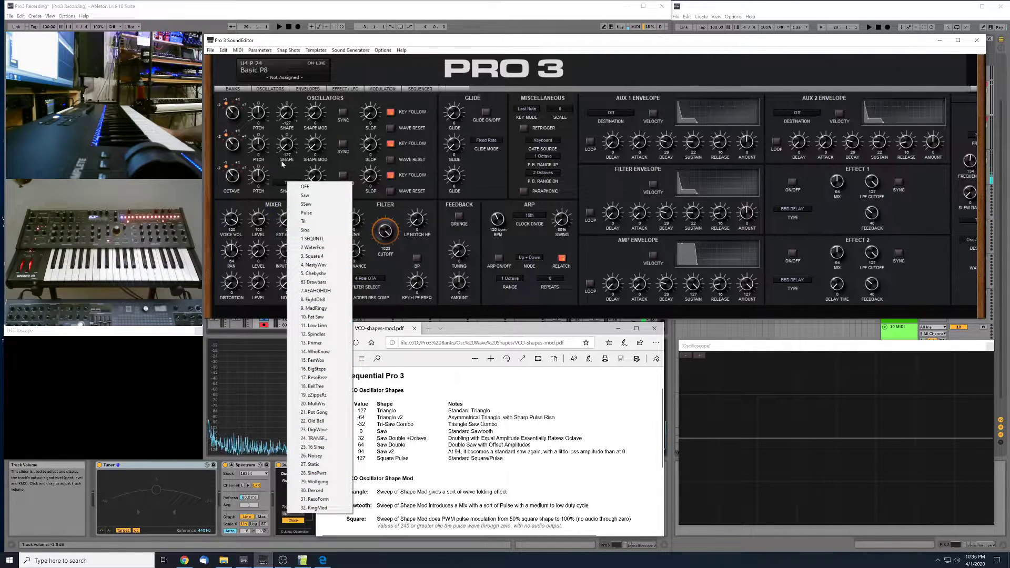
{"action": "left_click", "coordinate": [296, 172]}
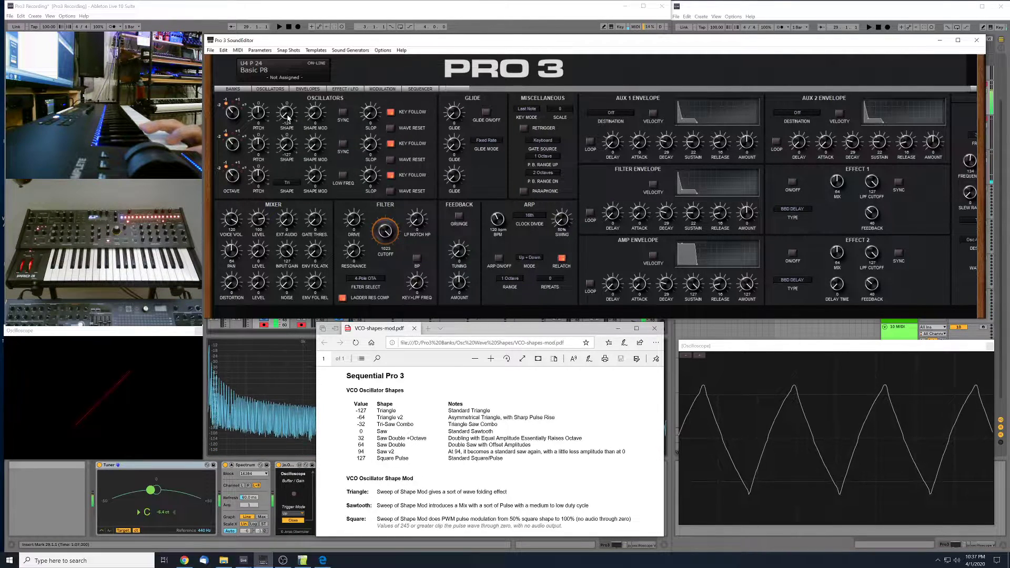
Raise Osc 1 Shape from about -124 to about -65 for a lopsided ramp wave
{"action": "scroll", "coordinate": [288, 118], "scroll_direction": "up", "scroll_amount": 5}
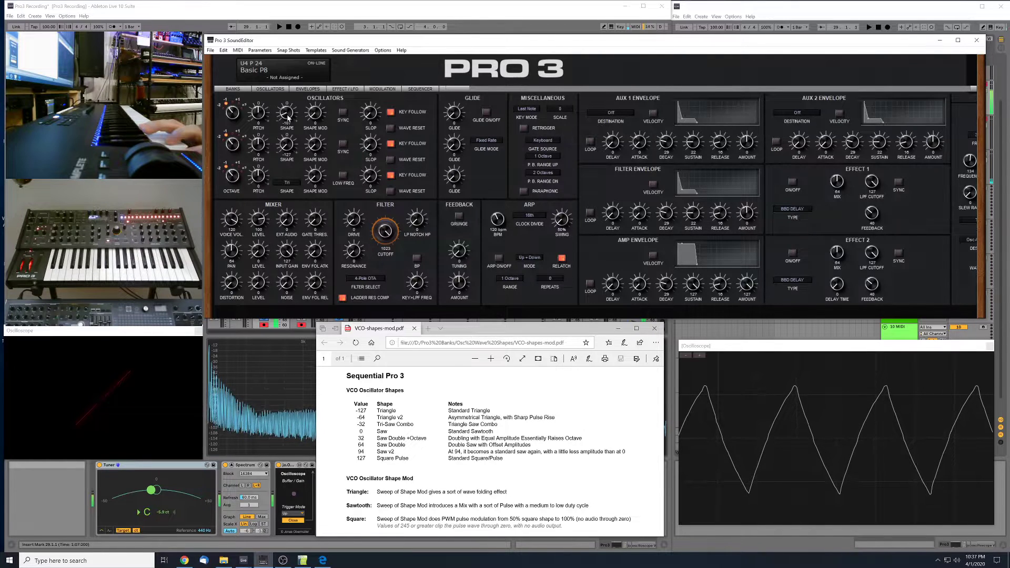
{"action": "scroll", "coordinate": [288, 118], "scroll_direction": "up", "scroll_amount": 5}
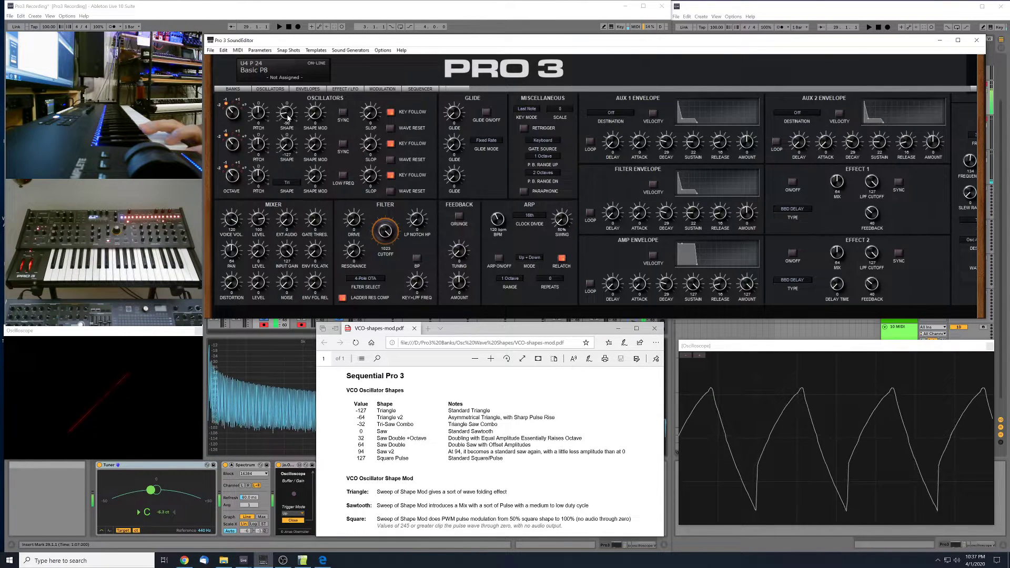
{"action": "scroll", "coordinate": [288, 118], "scroll_direction": "up", "scroll_amount": 6}
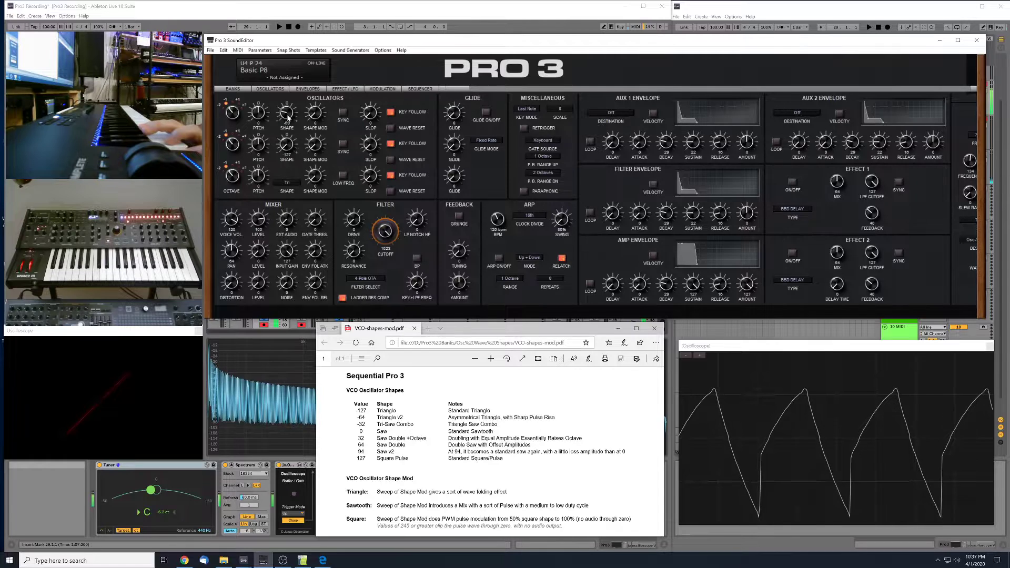
{"action": "scroll", "coordinate": [288, 118], "scroll_direction": "up", "scroll_amount": 2}
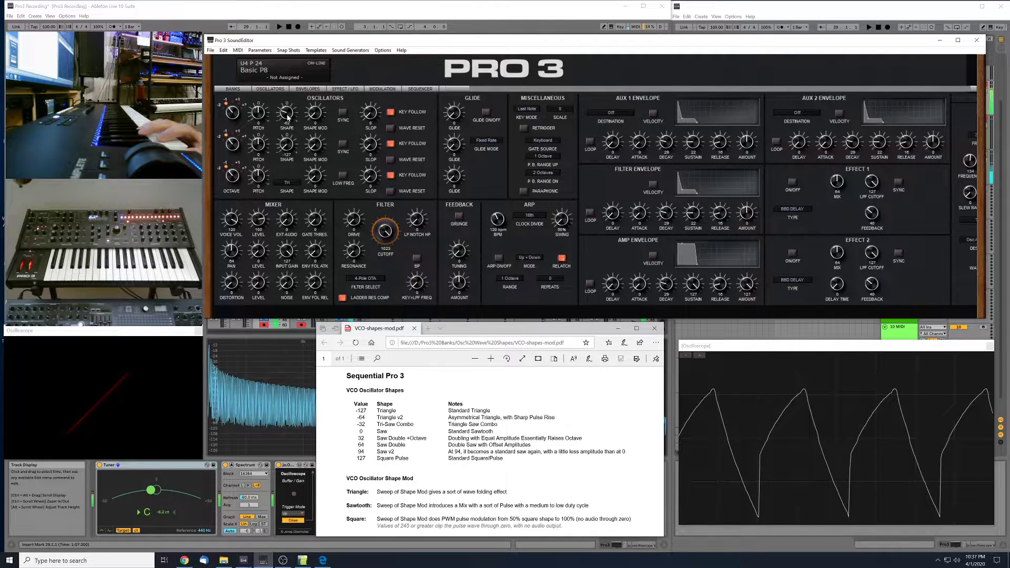
Bring Osc 1 Shape from about -57 up to 0, the standard sawtooth
{"action": "scroll", "coordinate": [287, 117], "scroll_direction": "up", "scroll_amount": 5}
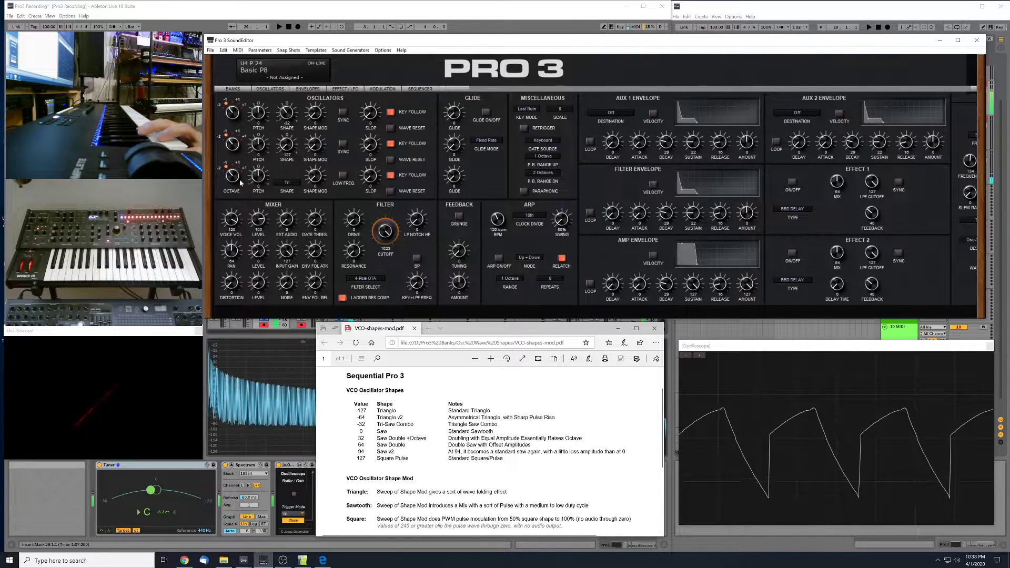
{"action": "left_click_drag", "start_coordinate": [288, 125], "coordinate": [285, 118]}
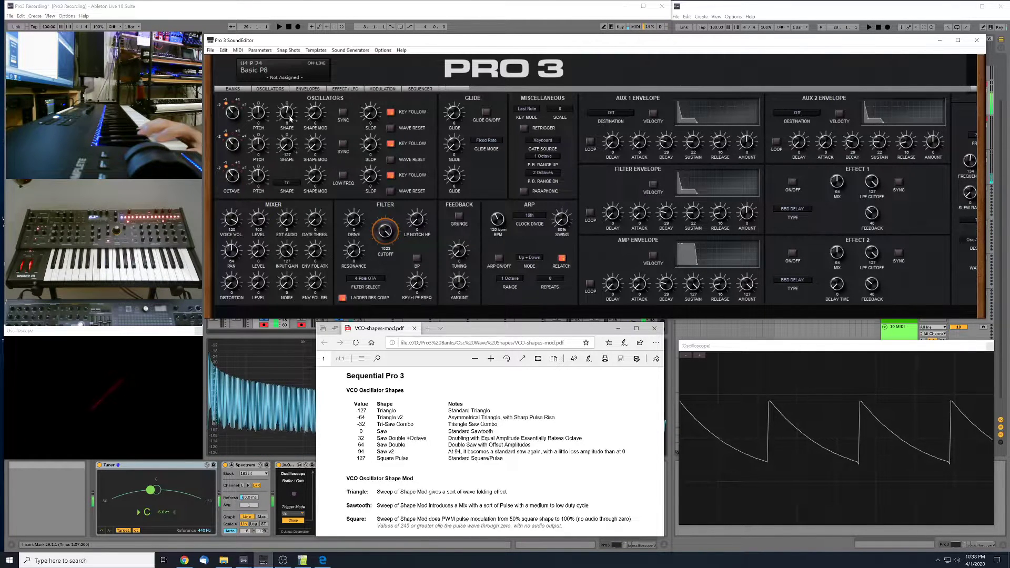
Raise Osc 1 Shape from 0 to about 32, the Saw Double +Octave shape
{"action": "left_click_drag", "start_coordinate": [290, 120], "coordinate": [286, 116]}
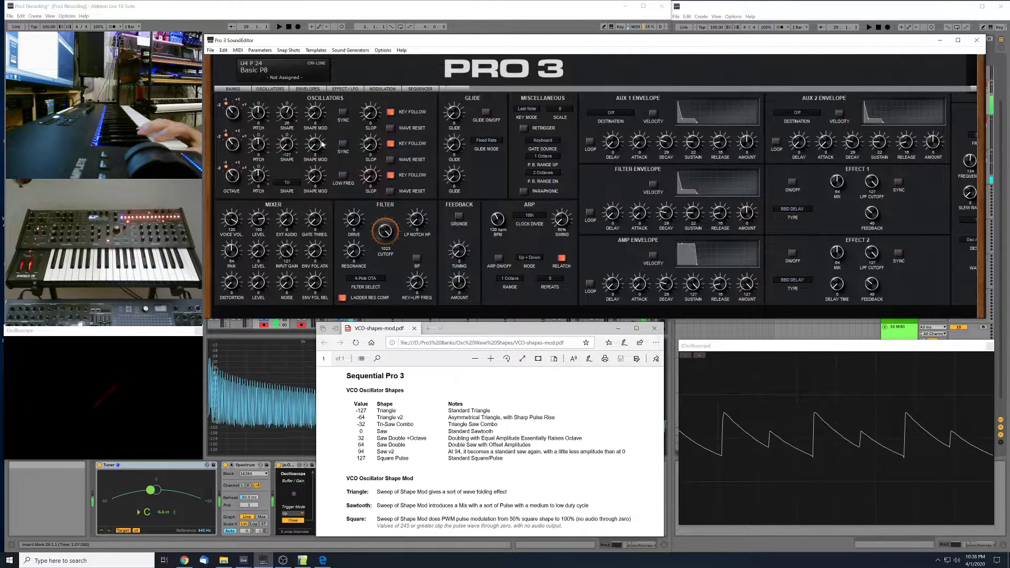
{"action": "left_click_drag", "start_coordinate": [293, 120], "coordinate": [290, 115]}
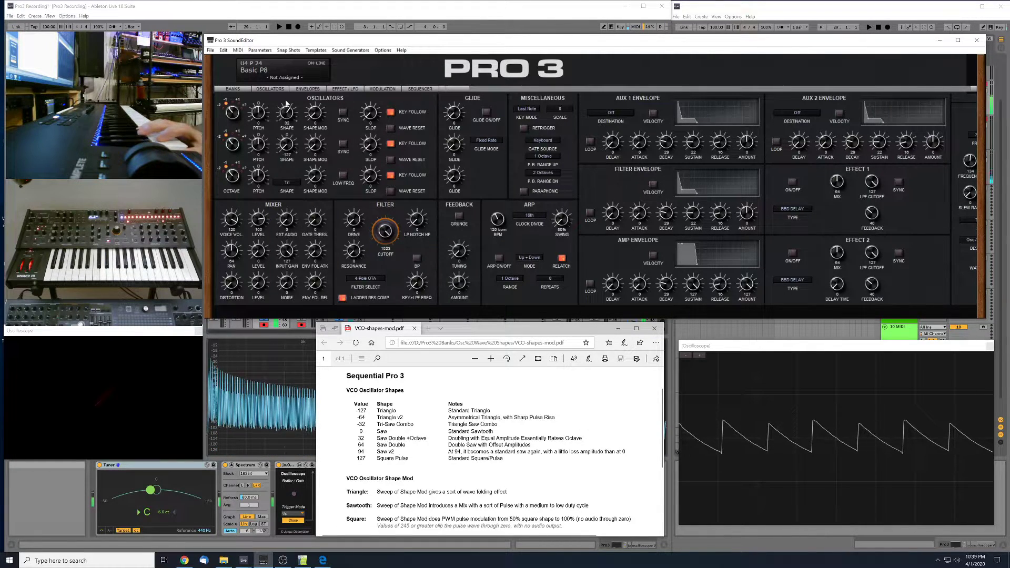
Raise Osc 1 Shape from 94 to 100, the square-pulse end of the range
{"action": "scroll", "coordinate": [287, 112], "scroll_direction": "up", "scroll_amount": 2}
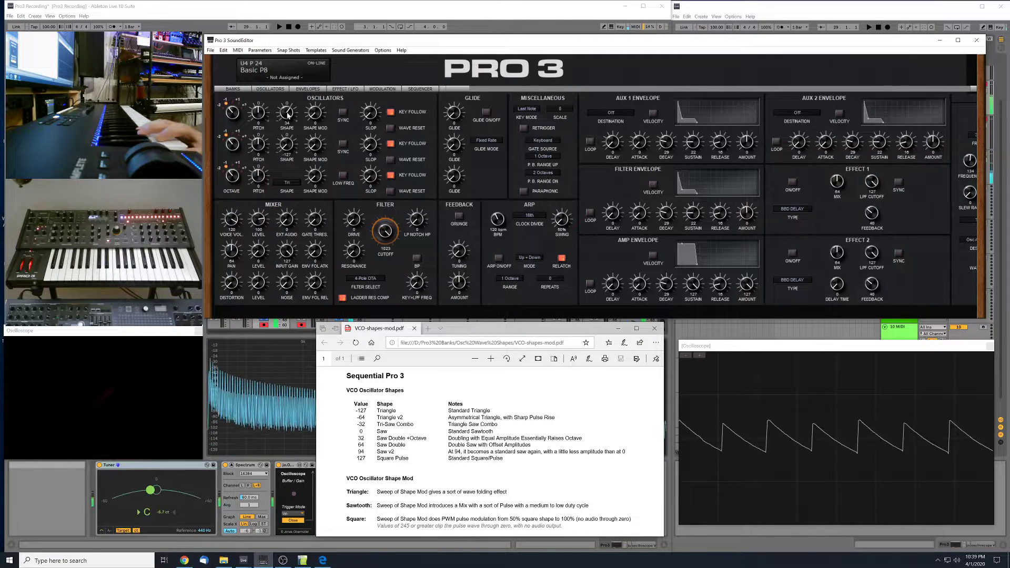
{"action": "scroll", "coordinate": [287, 112], "scroll_direction": "up", "scroll_amount": 9}
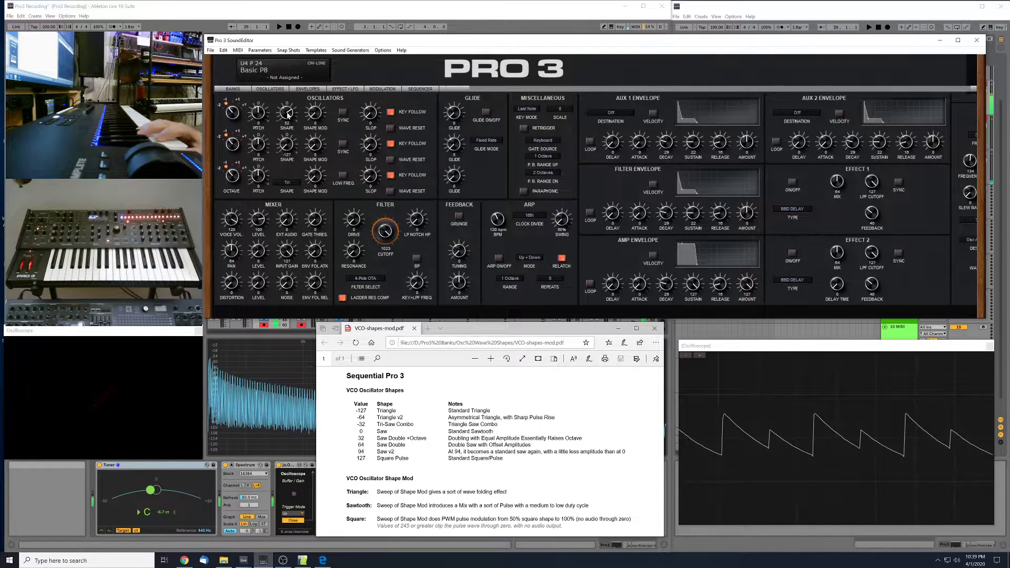
{"action": "scroll", "coordinate": [287, 112], "scroll_direction": "up", "scroll_amount": 6}
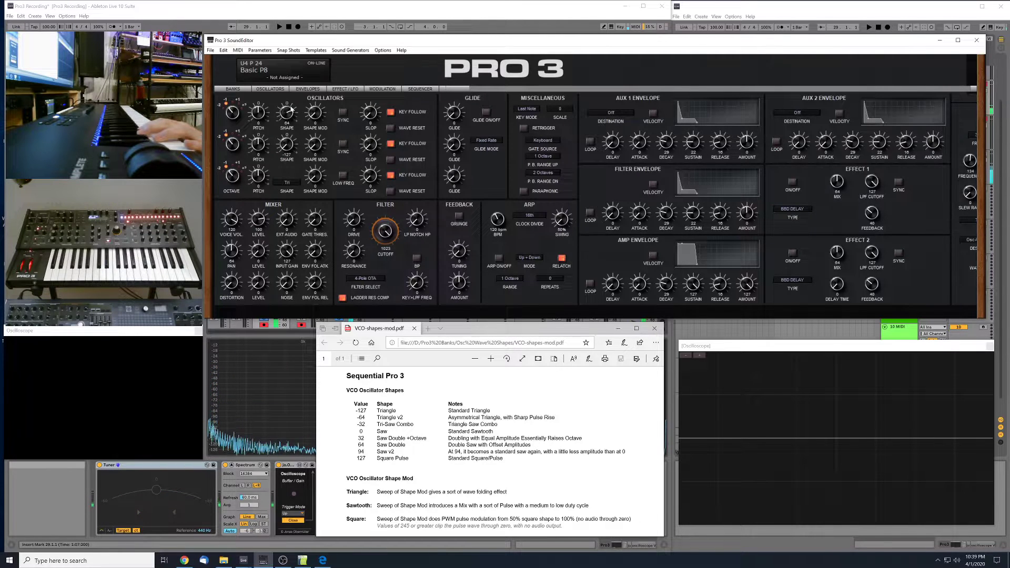
{"action": "scroll", "coordinate": [289, 114], "scroll_direction": "up", "scroll_amount": 8}
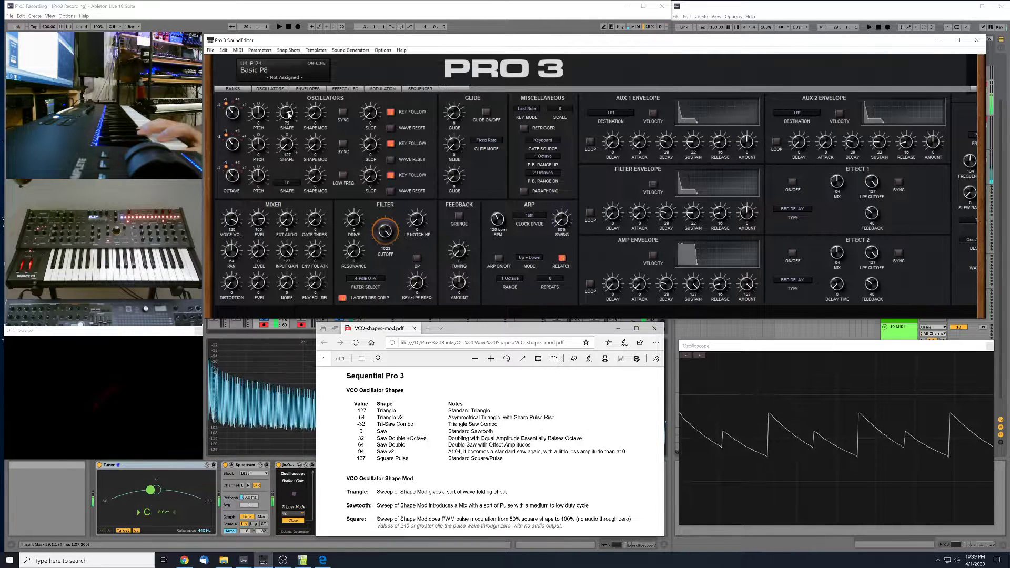
{"action": "scroll", "coordinate": [289, 114], "scroll_direction": "up", "scroll_amount": 19}
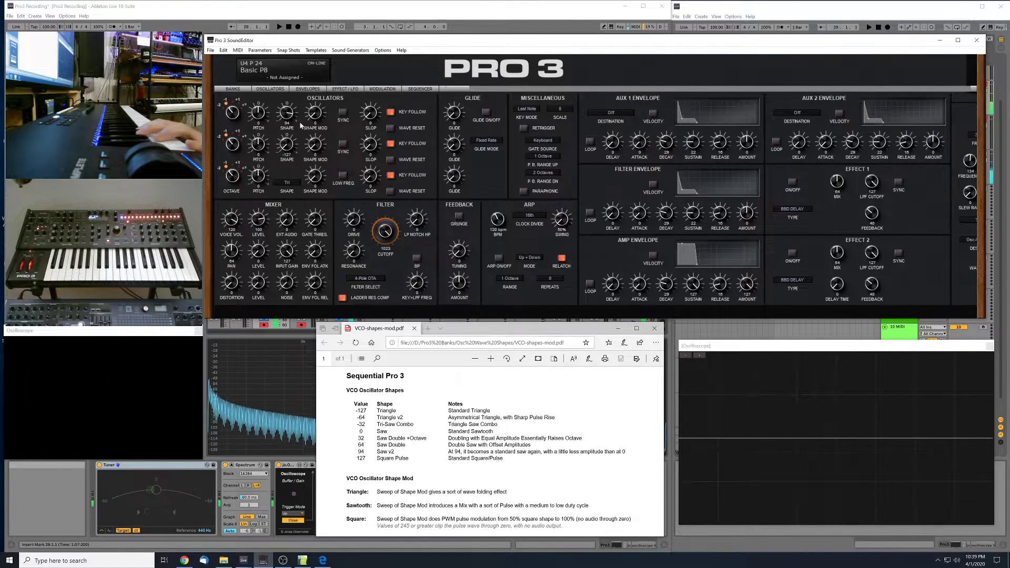
{"action": "scroll", "coordinate": [289, 113], "scroll_direction": "up", "scroll_amount": 3}
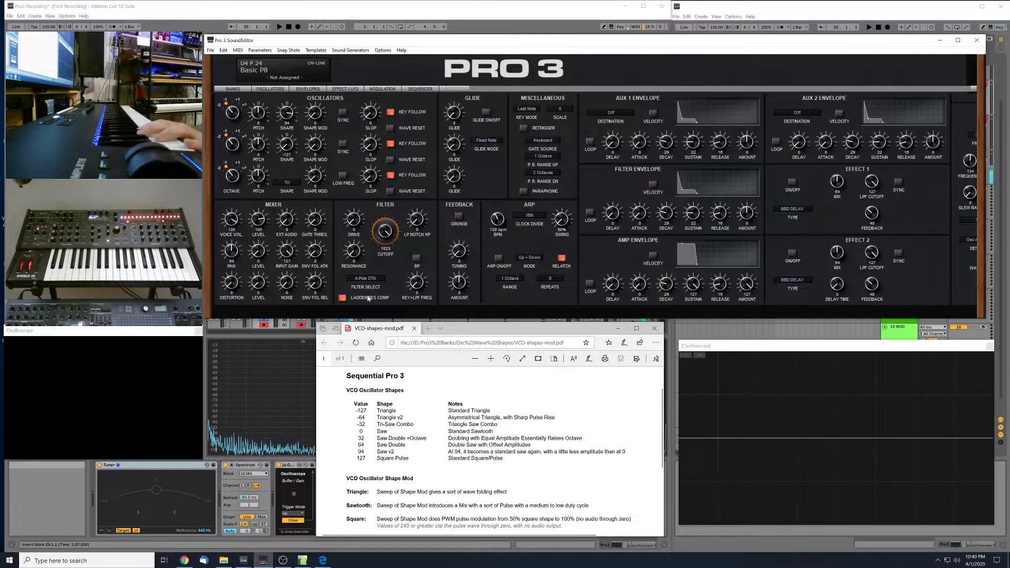
{"action": "left_click_drag", "start_coordinate": [286, 117], "coordinate": [287, 113]}
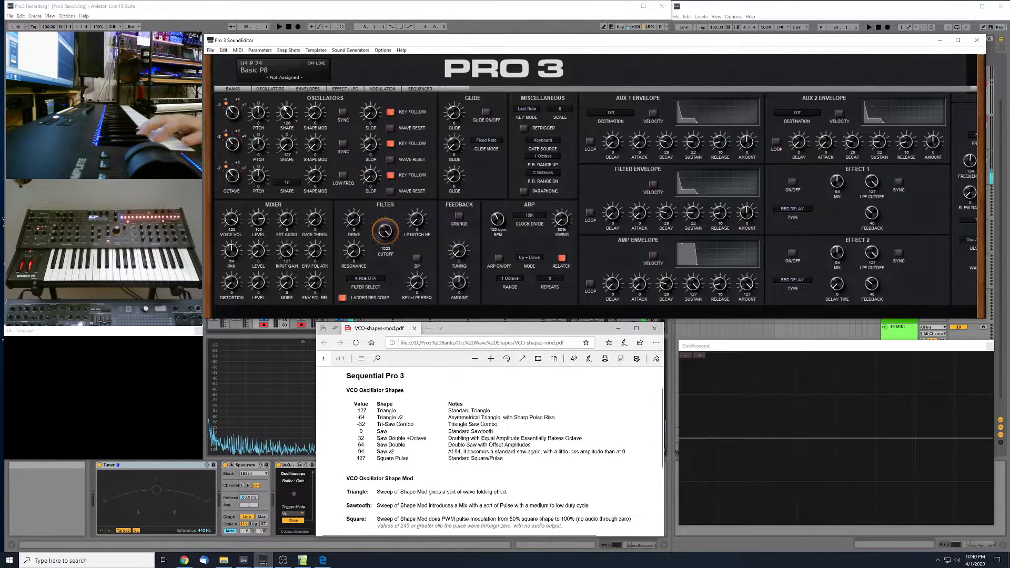
Lower Osc 1 Shape to 51 and raise Shape Mod from 0 to 17
{"action": "left_click_drag", "start_coordinate": [287, 112], "coordinate": [325, 276]}
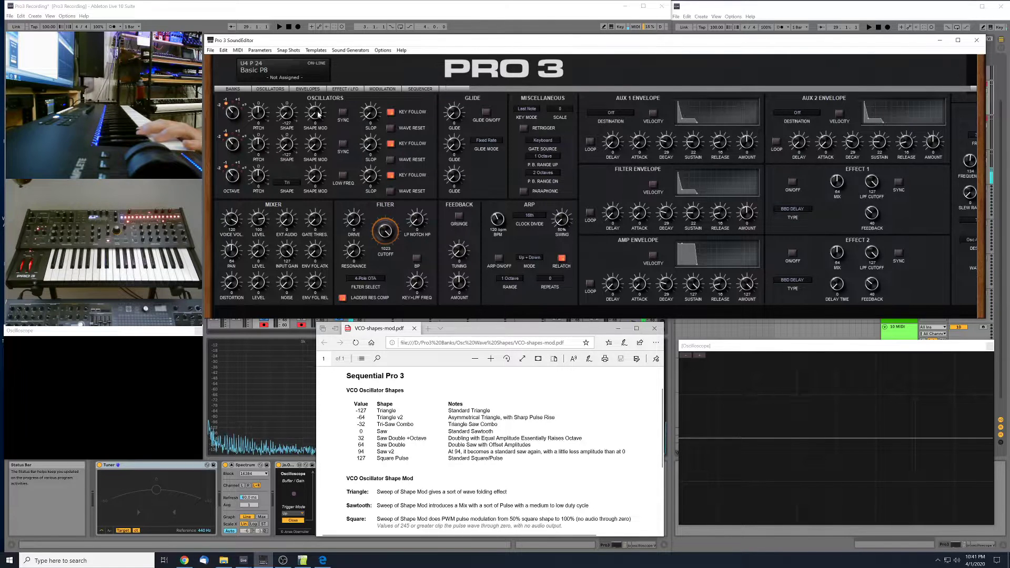
{"action": "left_click_drag", "start_coordinate": [318, 114], "coordinate": [340, 103]}
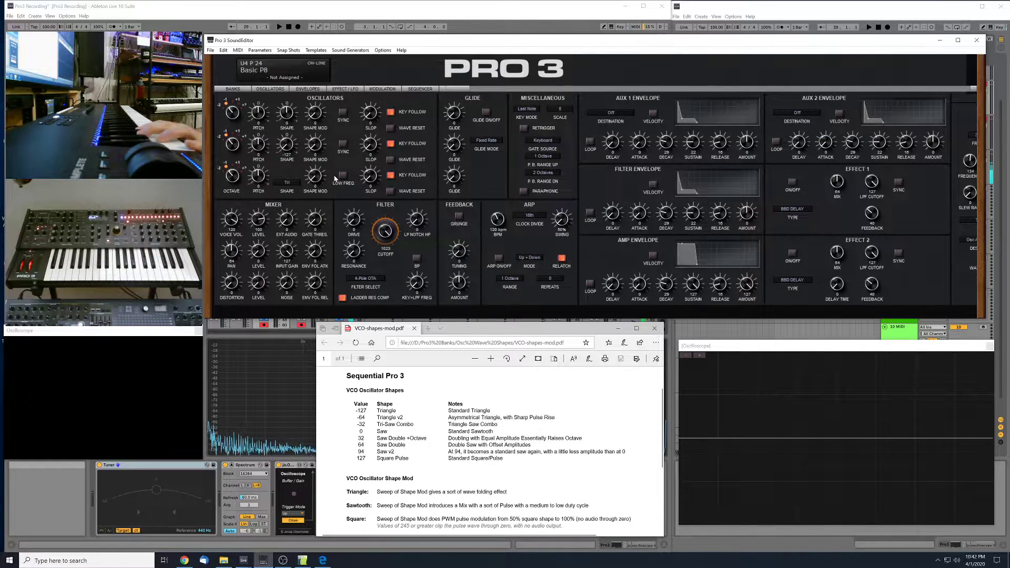
Raise Osc 1 Shape Mod to 51, then to 244 for a saw with pulse notches
{"action": "left_click_drag", "start_coordinate": [315, 112], "coordinate": [327, 31]}
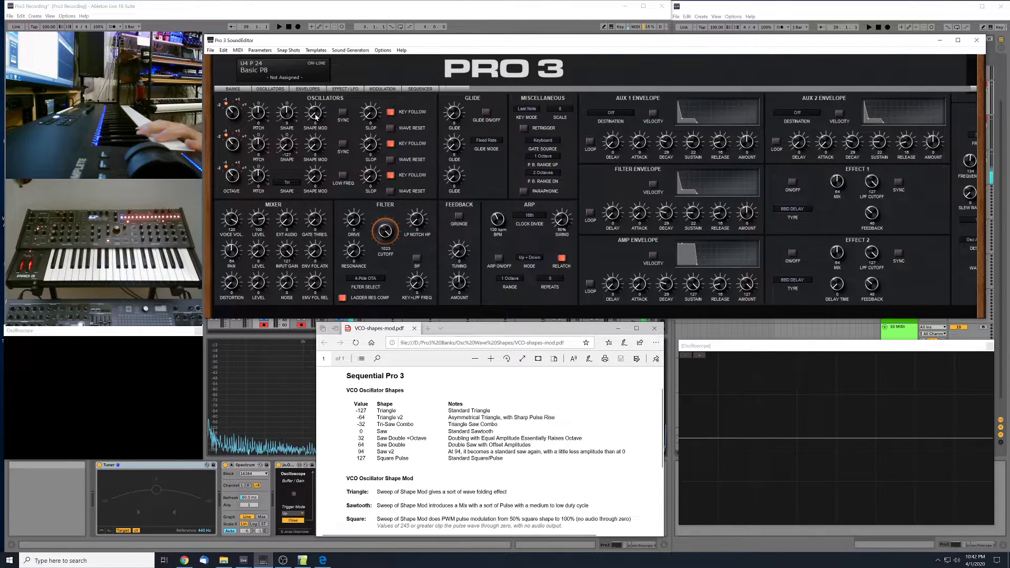
{"action": "mouse_move", "coordinate": [309, 120]}
{"action": "left_mouse_down"}
{"action": "mouse_move", "coordinate": [324, 30]}
{"action": "mouse_move", "coordinate": [314, 112]}
{"action": "left_mouse_up"}
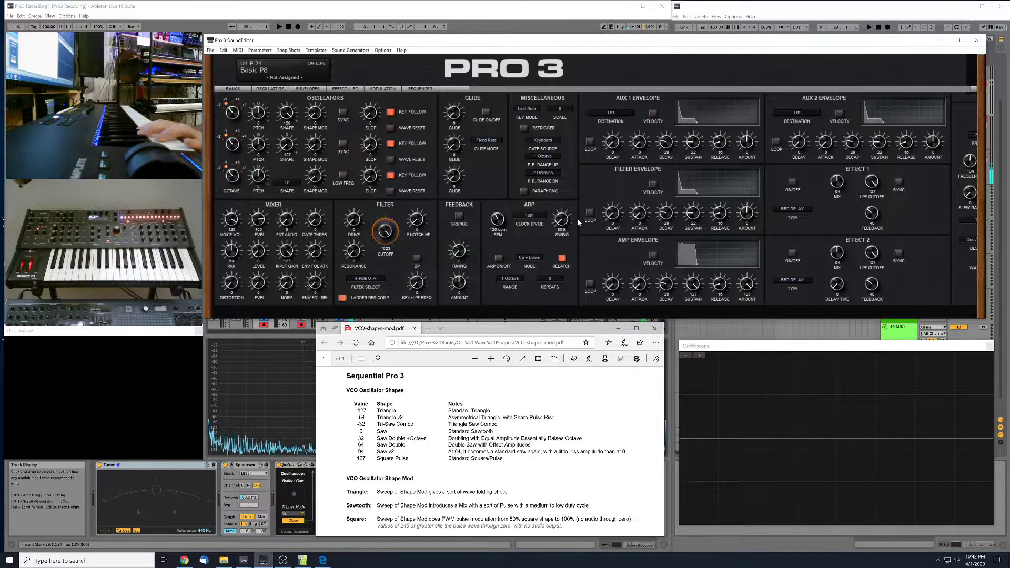
Set Osc 1 Shape Mod to 56, then sweep it from 0 up to 73
{"action": "left_click_drag", "start_coordinate": [314, 115], "coordinate": [330, 18]}
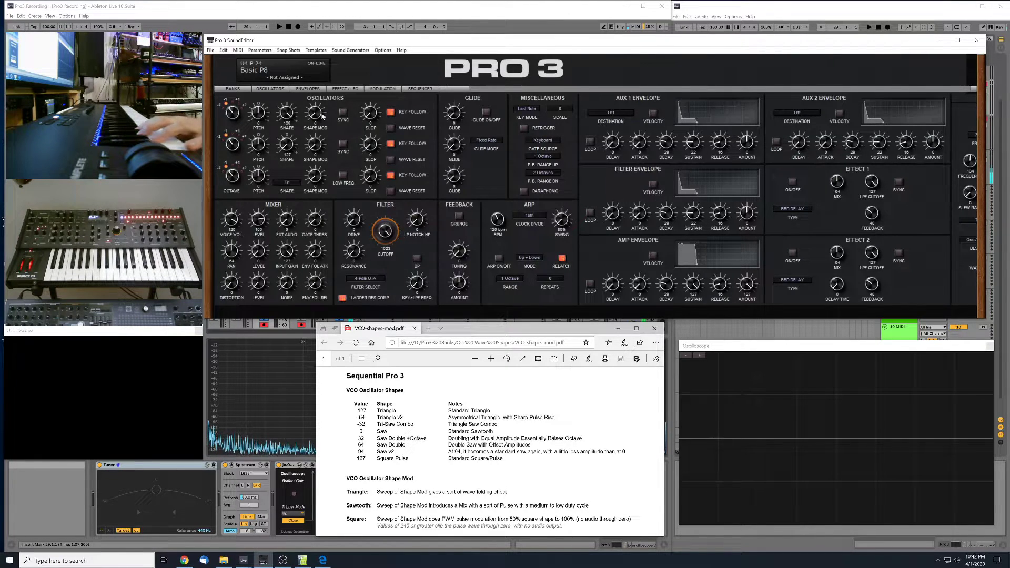
{"action": "mouse_move", "coordinate": [323, 116]}
{"action": "left_mouse_down"}
{"action": "mouse_move", "coordinate": [318, 90]}
{"action": "mouse_move", "coordinate": [326, 101]}
{"action": "mouse_move", "coordinate": [317, 110]}
{"action": "left_mouse_up"}
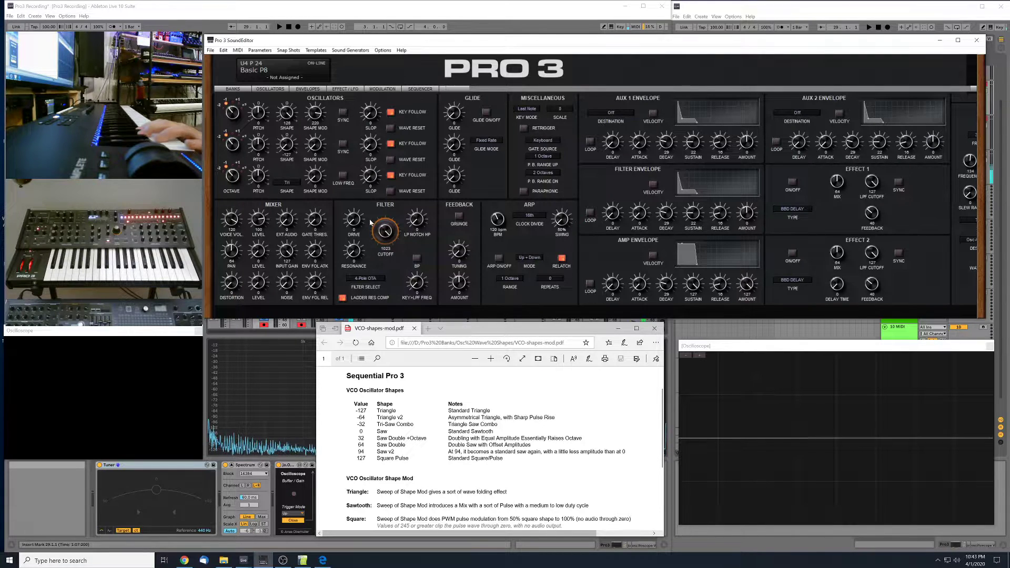
Push Osc 1 Shape Mod from 220 to 245 and 253, drop it to 142, then set 233
{"action": "left_click_drag", "start_coordinate": [314, 116], "coordinate": [316, 113]}
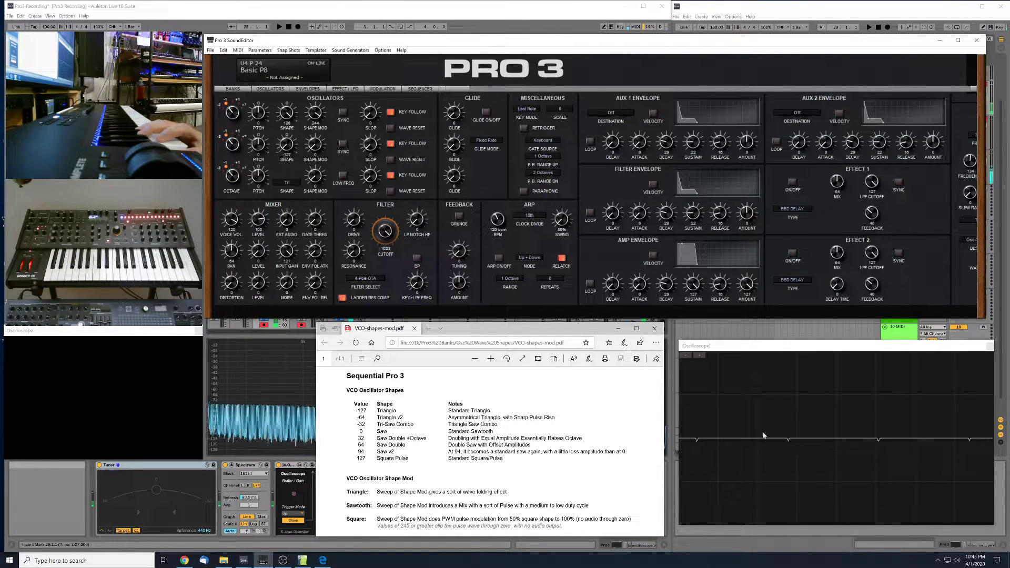
{"action": "left_click_drag", "start_coordinate": [316, 114], "coordinate": [316, 113]}
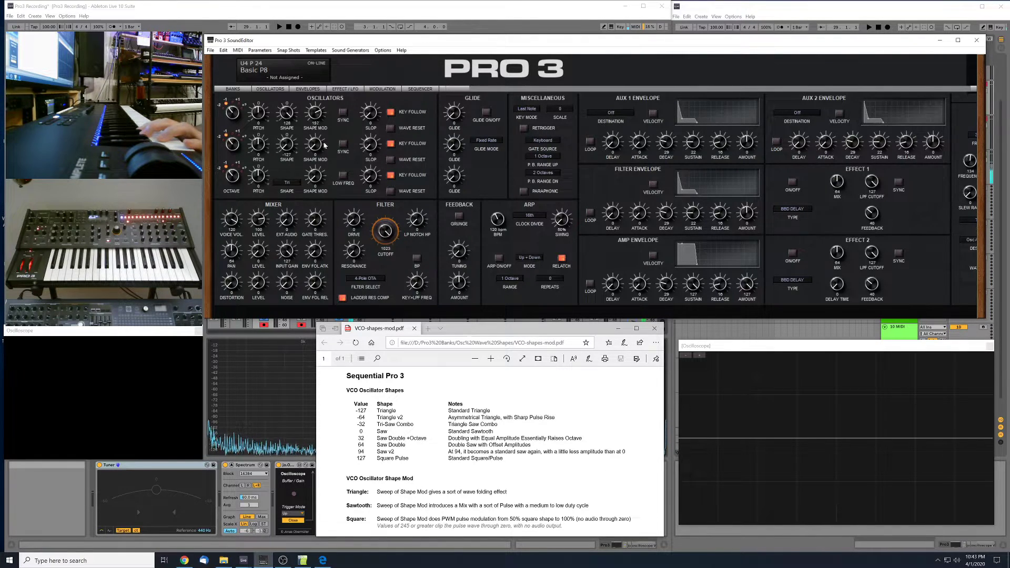
{"action": "scroll", "coordinate": [324, 117], "scroll_direction": "up", "scroll_amount": 5}
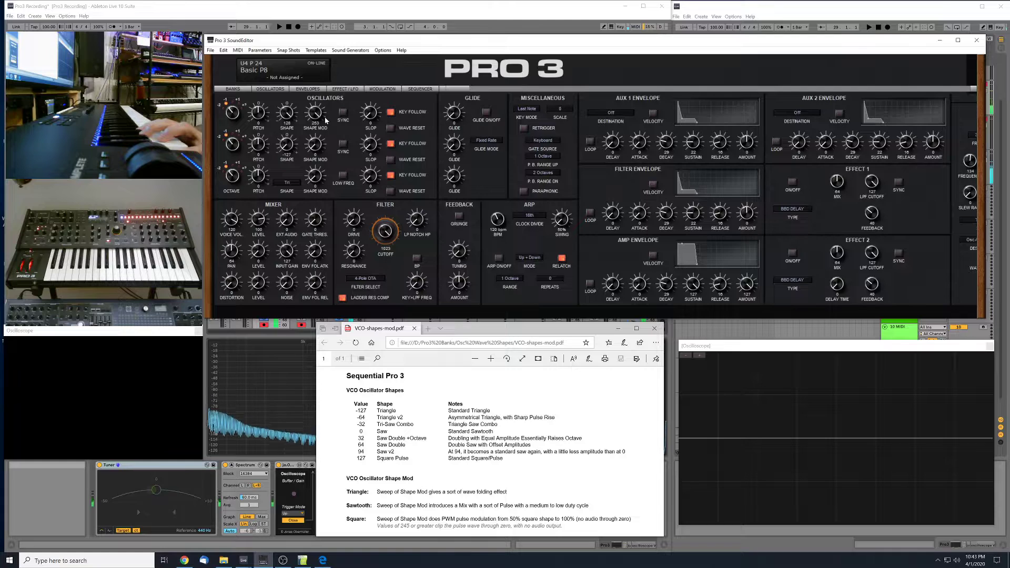
{"action": "left_click_drag", "start_coordinate": [324, 117], "coordinate": [334, 169]}
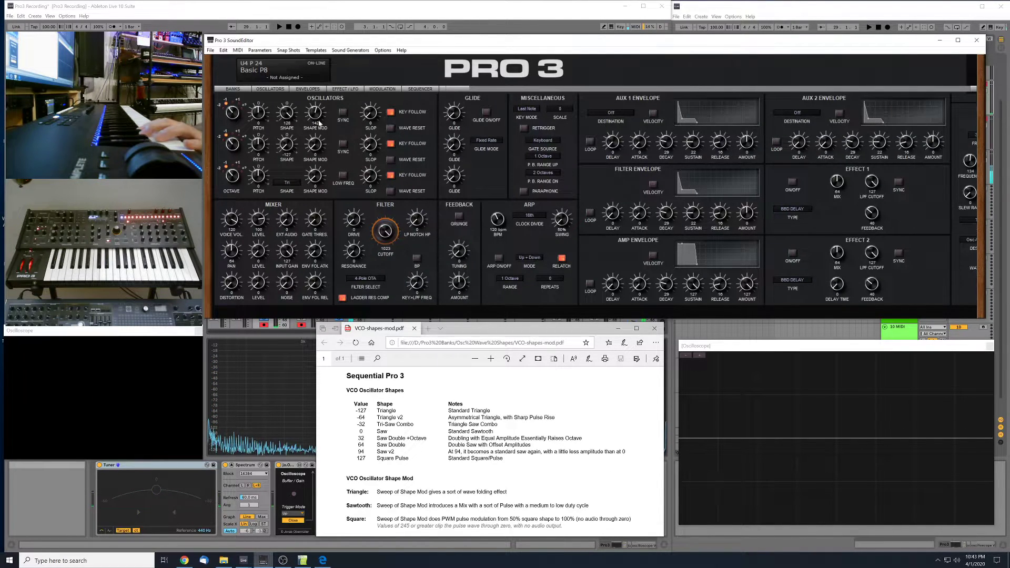
{"action": "left_click_drag", "start_coordinate": [319, 122], "coordinate": [333, 182]}
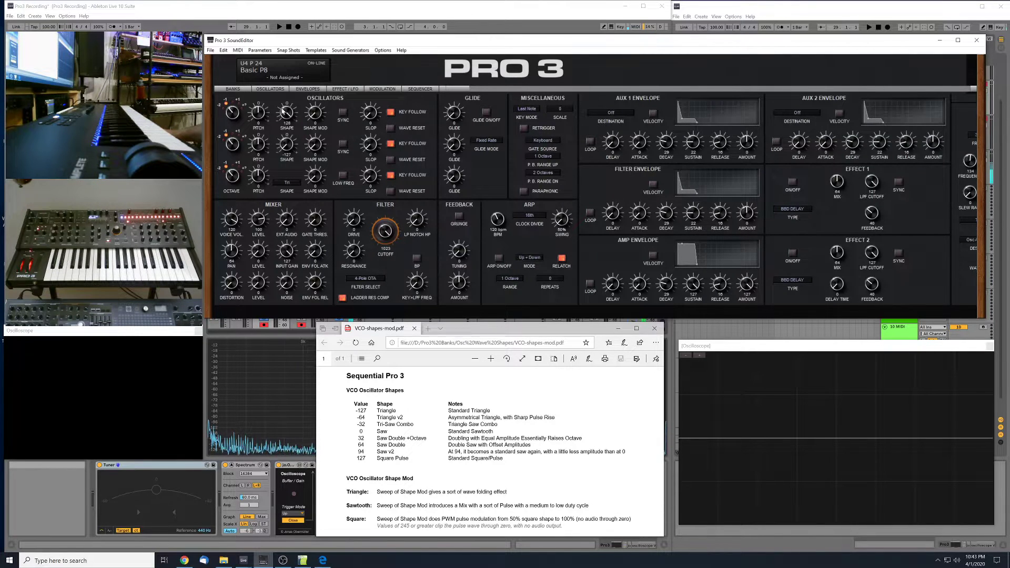
Set Osc 1 Shape to -24 with Shape Mod at 176, then bring the shape notes PDF forward
{"action": "left_click_drag", "start_coordinate": [288, 112], "coordinate": [296, 139]}
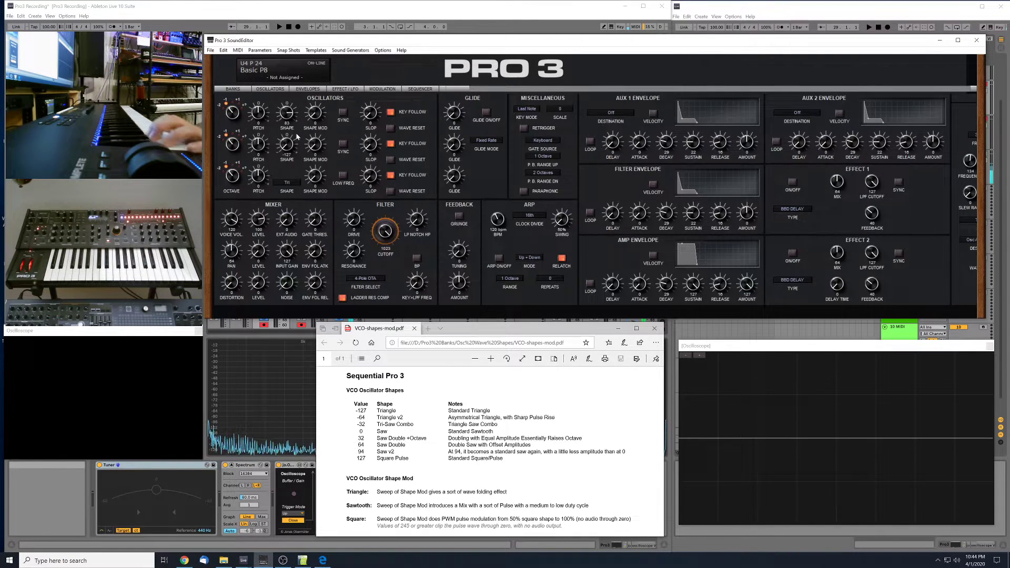
{"action": "mouse_move", "coordinate": [316, 119]}
{"action": "left_mouse_down"}
{"action": "mouse_move", "coordinate": [316, 108]}
{"action": "mouse_move", "coordinate": [288, 124]}
{"action": "mouse_move", "coordinate": [324, 96]}
{"action": "mouse_move", "coordinate": [318, 68]}
{"action": "left_mouse_up"}
{"action": "left_click_drag", "start_coordinate": [288, 113], "coordinate": [295, 132]}
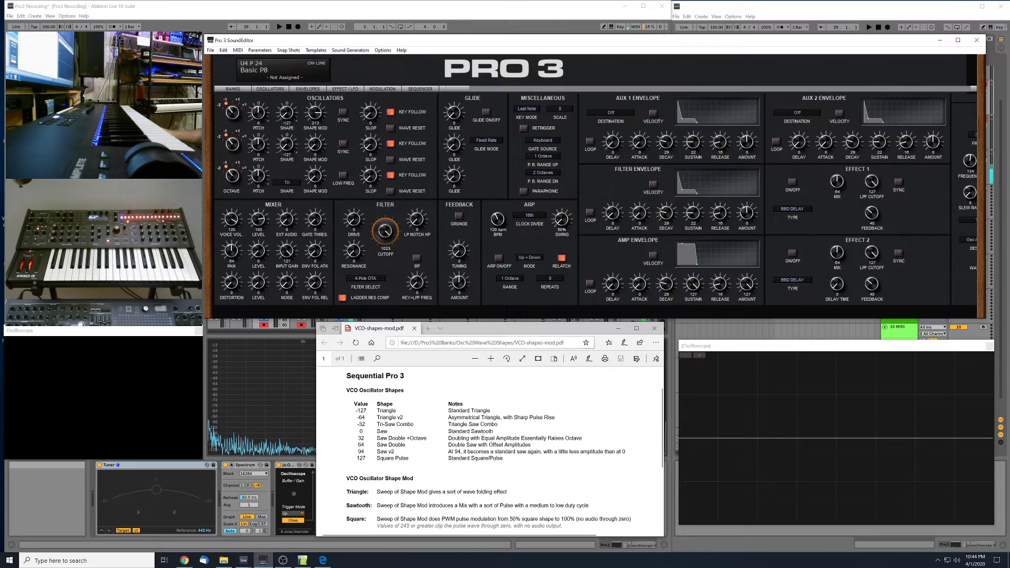
{"action": "left_click", "coordinate": [515, 327]}
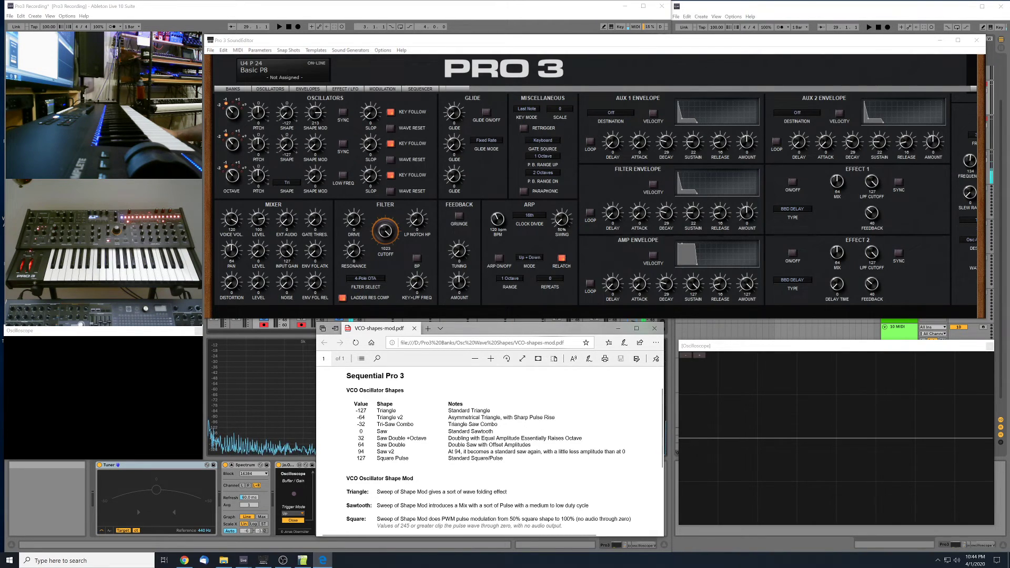